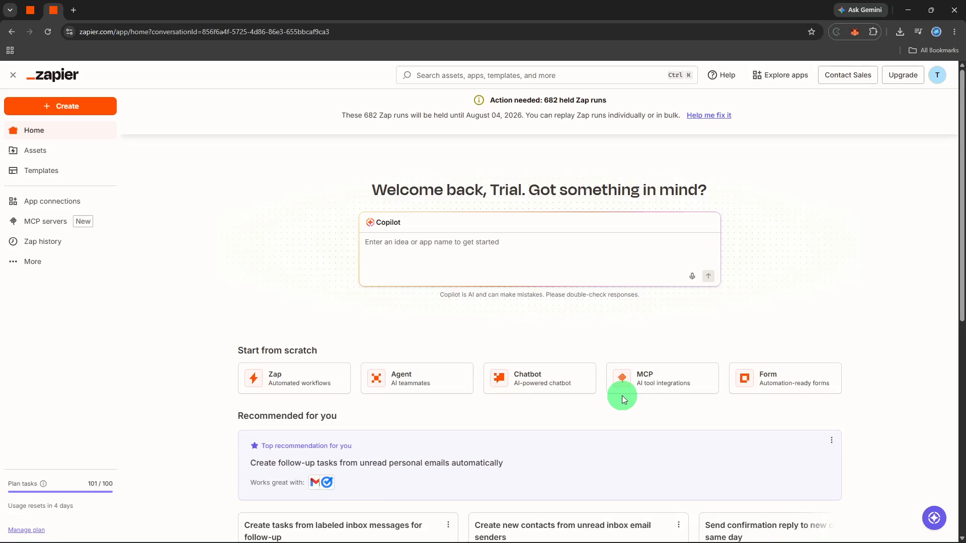
Create a new Zap workflow and set Google Forms as its trigger app
left_click(59, 106)
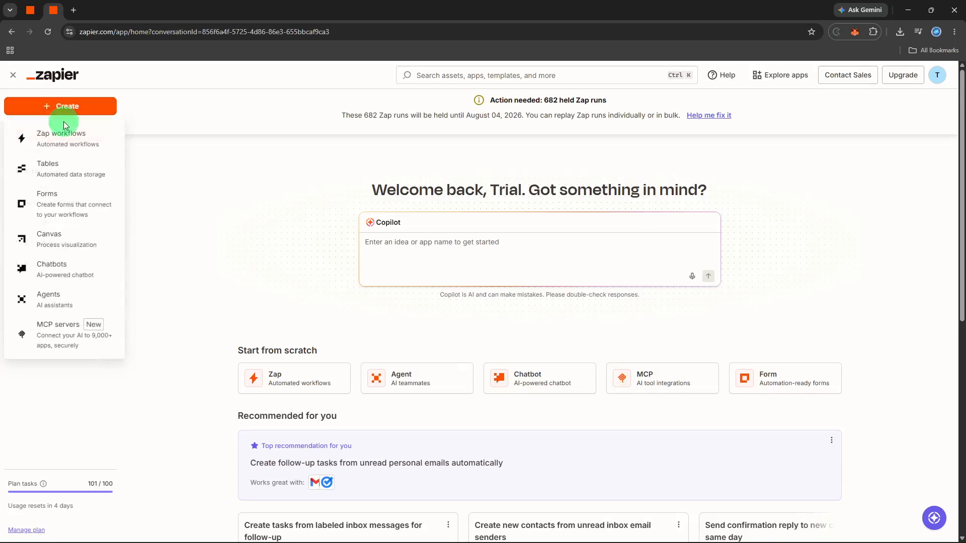
left_click(64, 128)
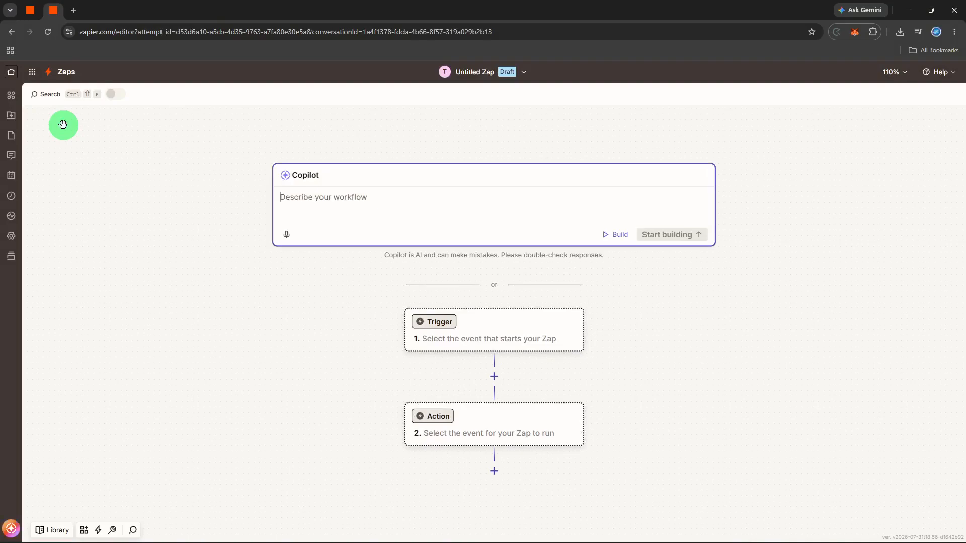
left_click(417, 320)
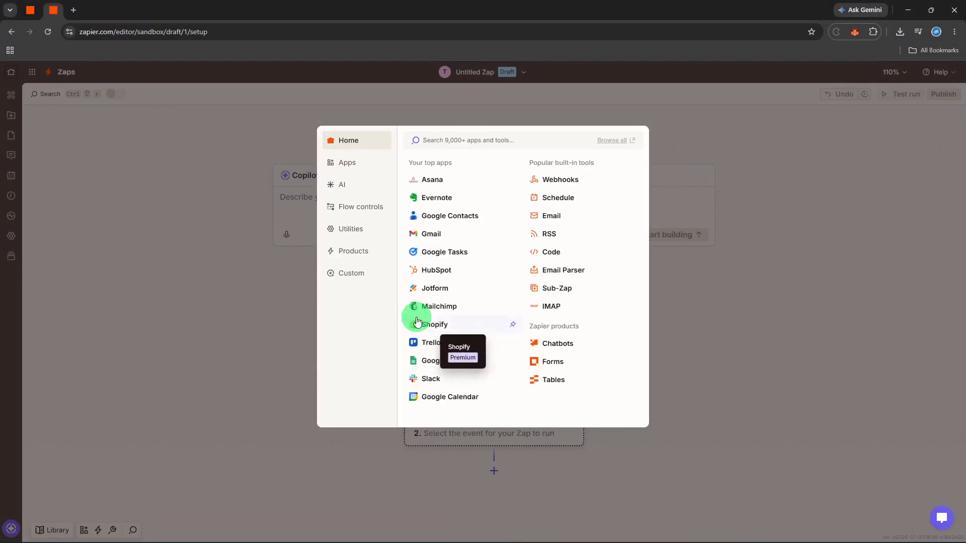
type("goo")
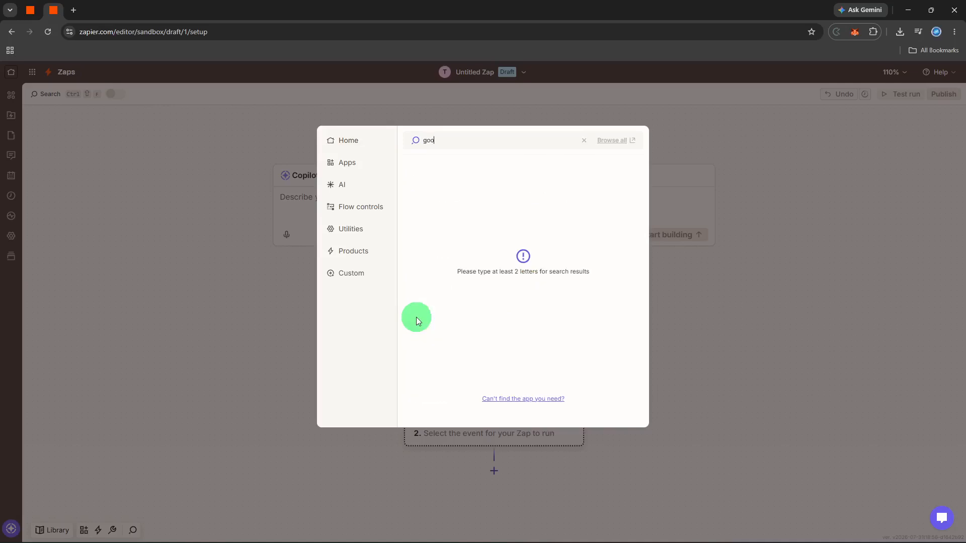
type("g")
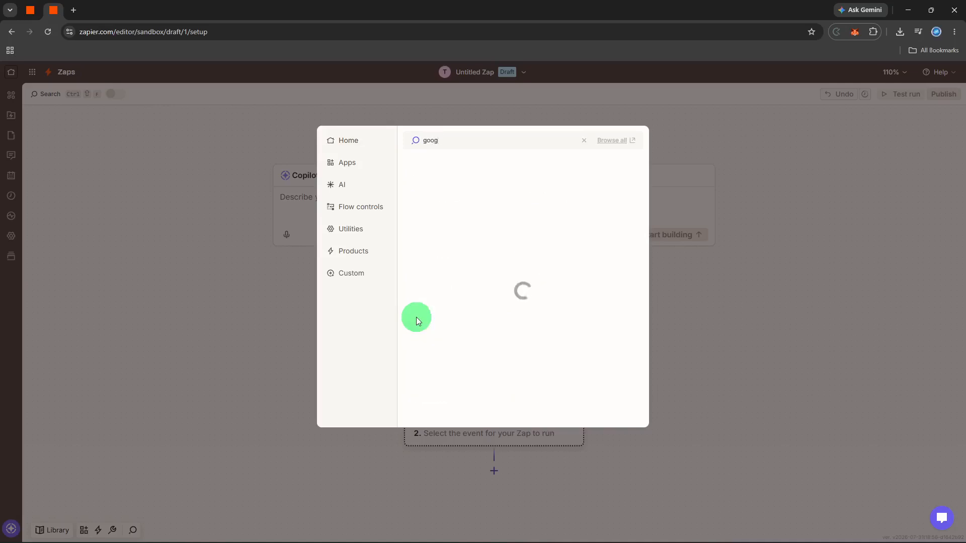
type("le form")
left_click(526, 164)
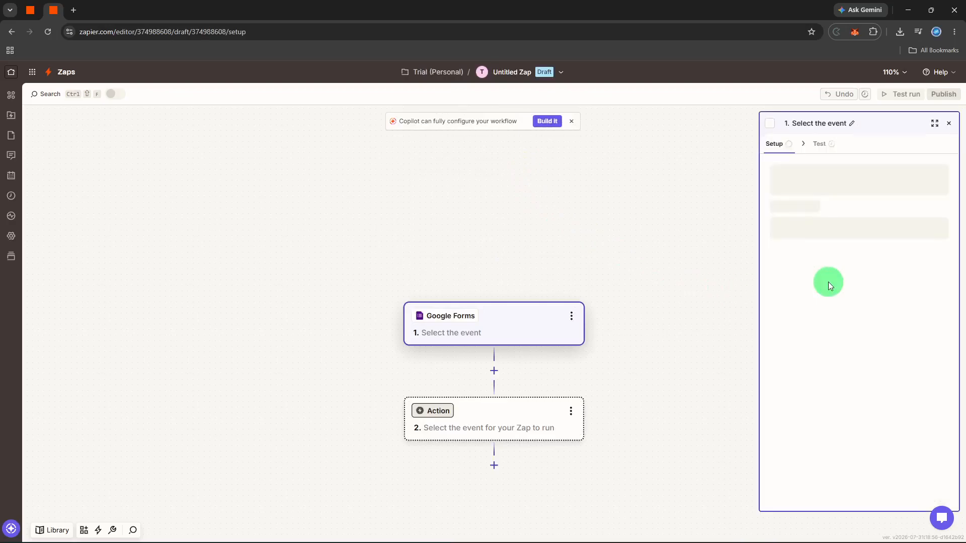
Set the Google Forms trigger event to New or Updated Form Response and continue to its configuration
left_click(843, 225)
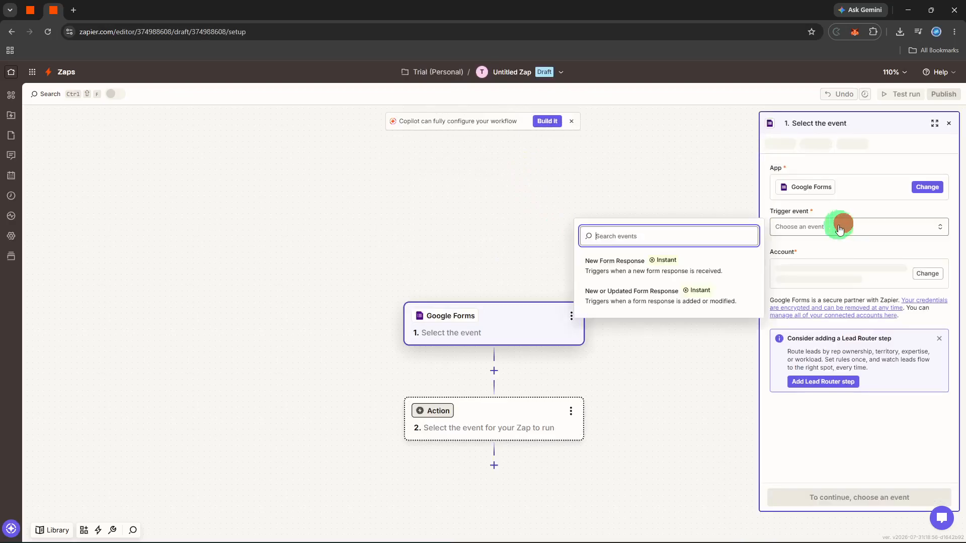
left_click(694, 270)
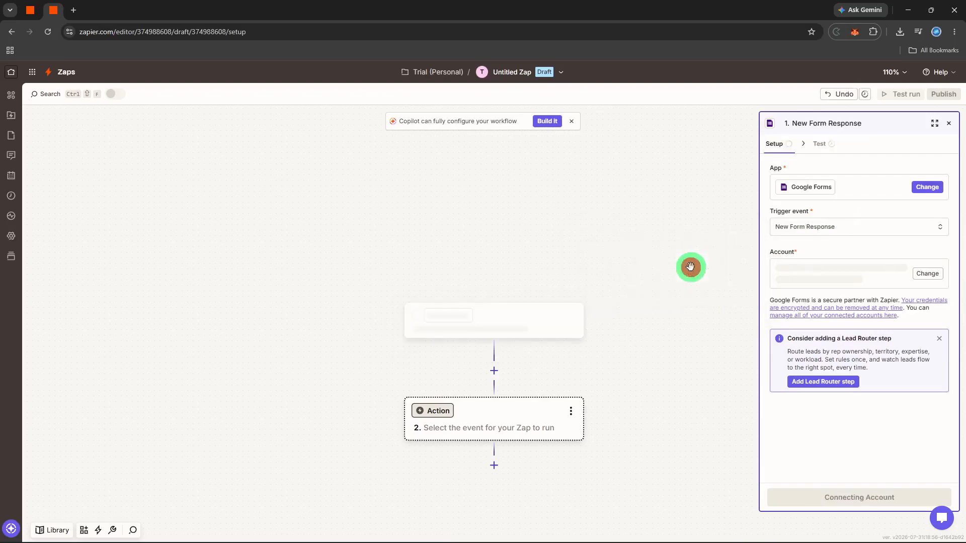
left_click(873, 234)
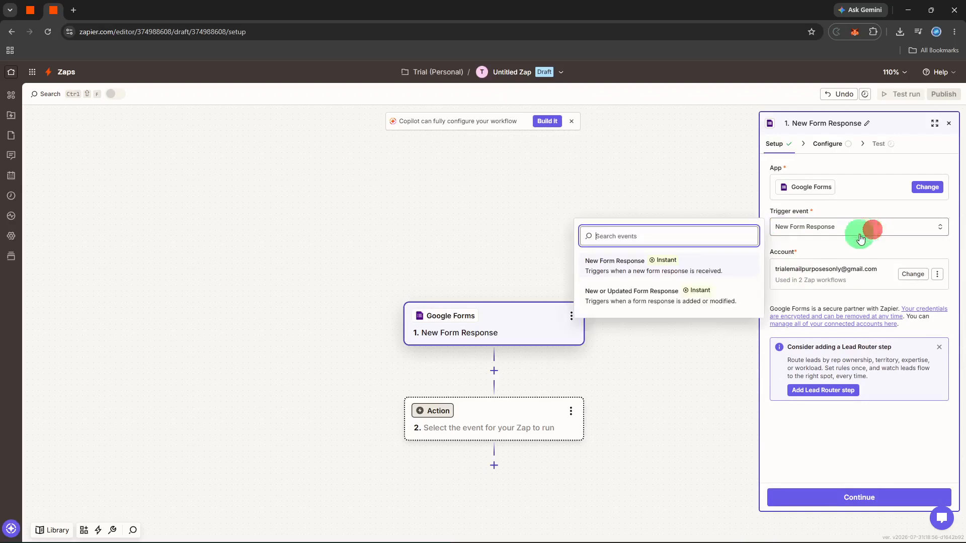
left_click(711, 294)
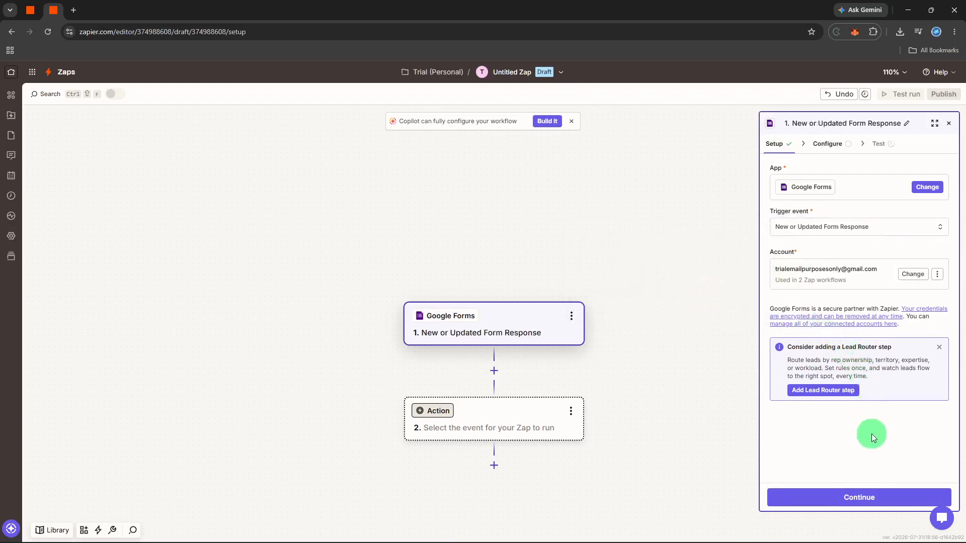
left_click(854, 493)
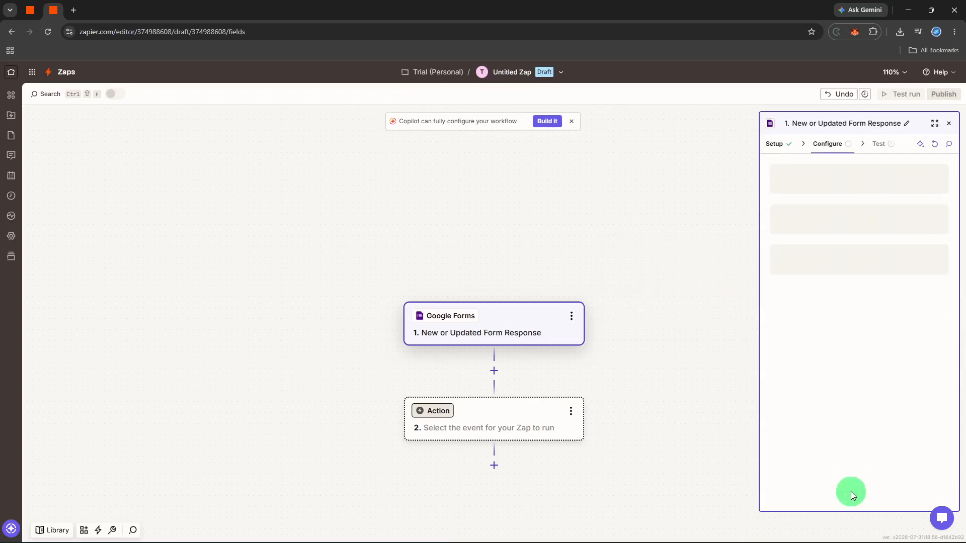
Set the trigger's form to Event registration and choose the Email option as the trigger question
left_click(856, 182)
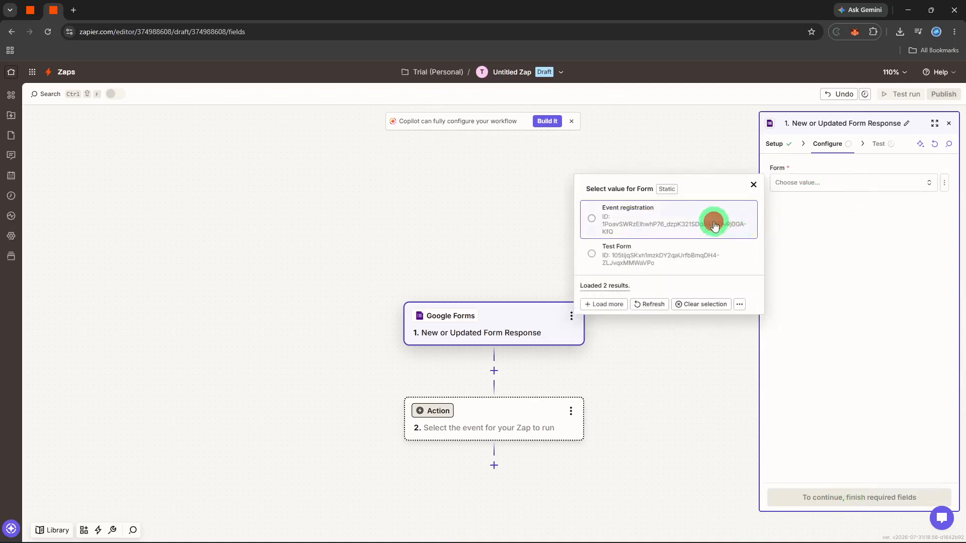
left_click(714, 224)
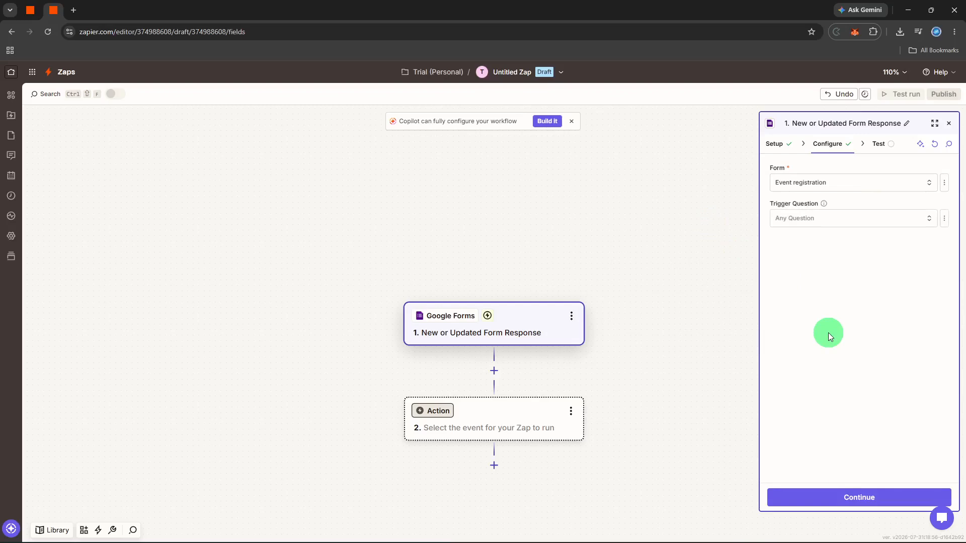
left_click(839, 224)
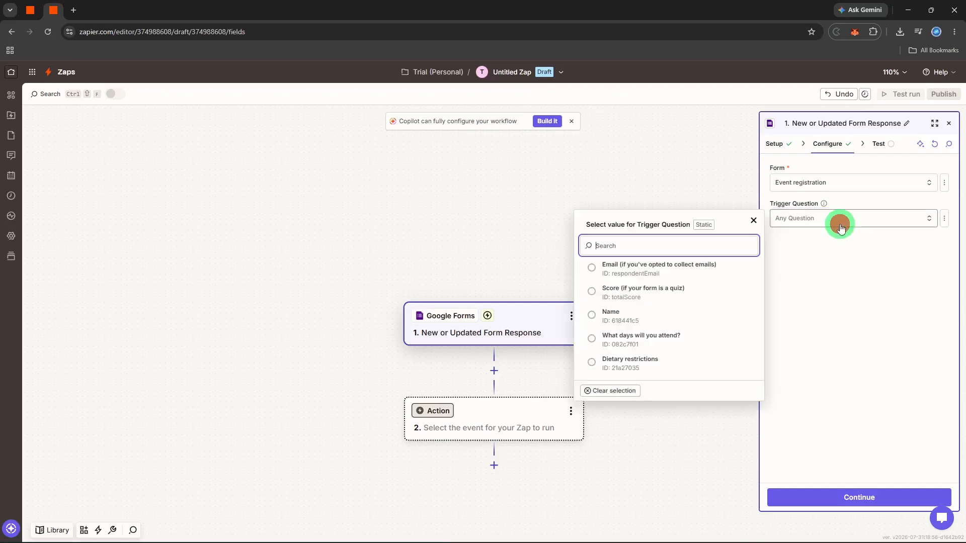
left_click(705, 275)
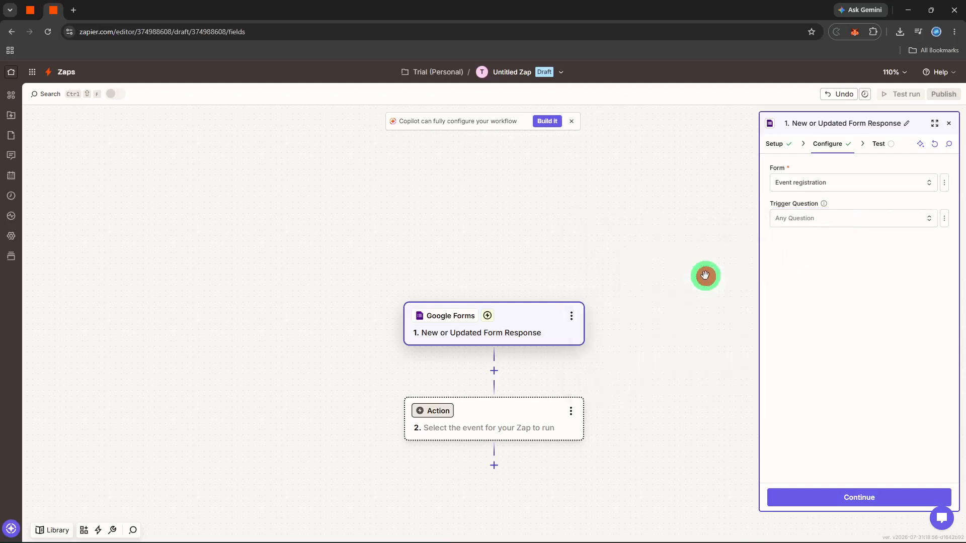
Test the Google Forms trigger and continue with the record Form Response A
left_click(830, 496)
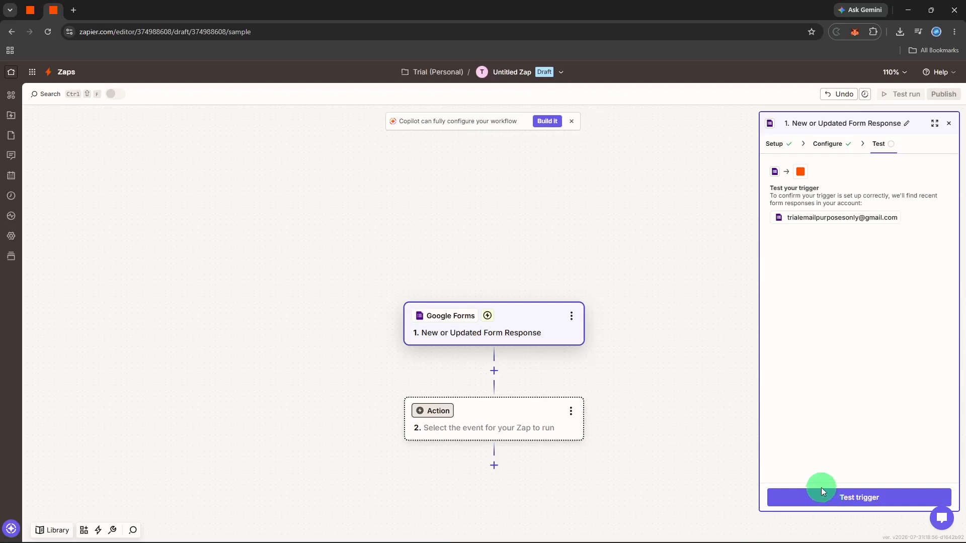
left_click(821, 491)
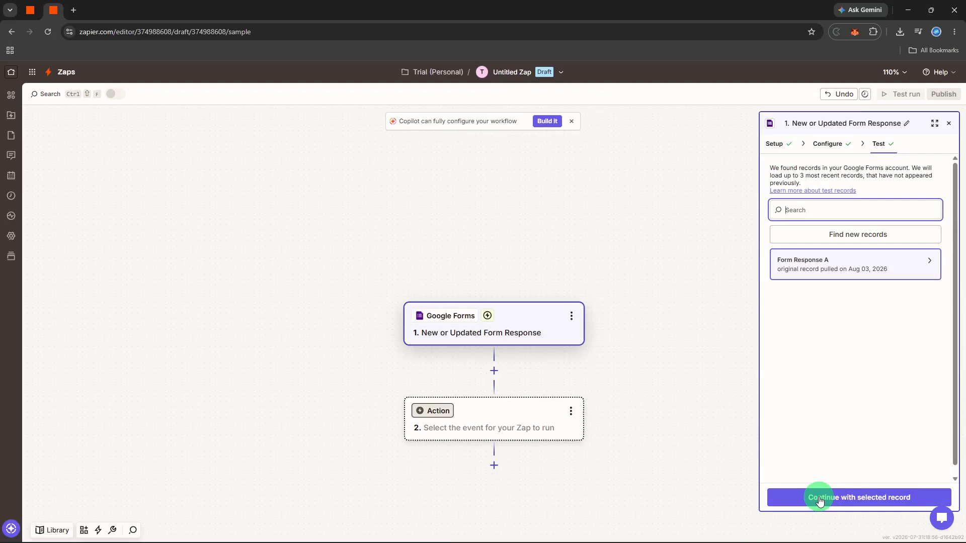
left_click(819, 498)
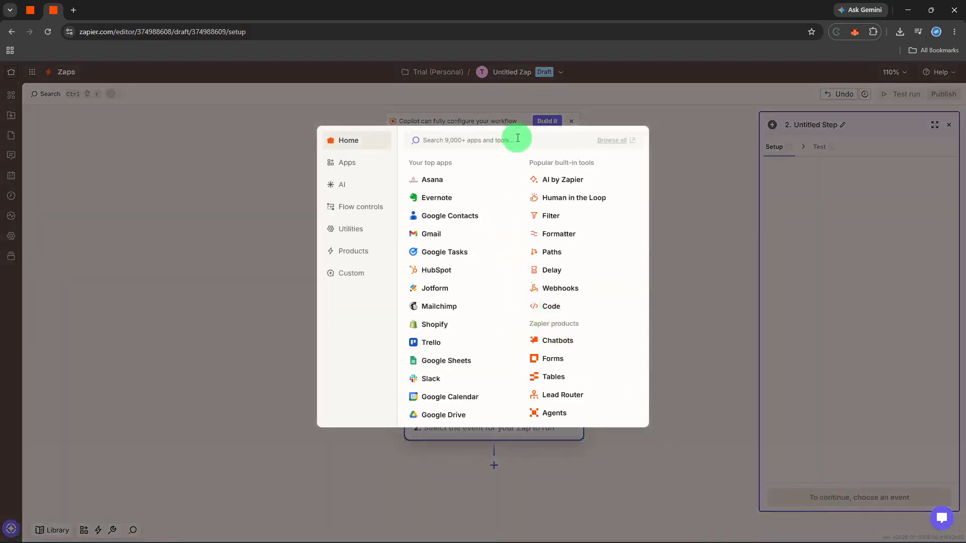
Set Slack as the action app with the Send Channel Message event and continue to its configuration
type("slack")
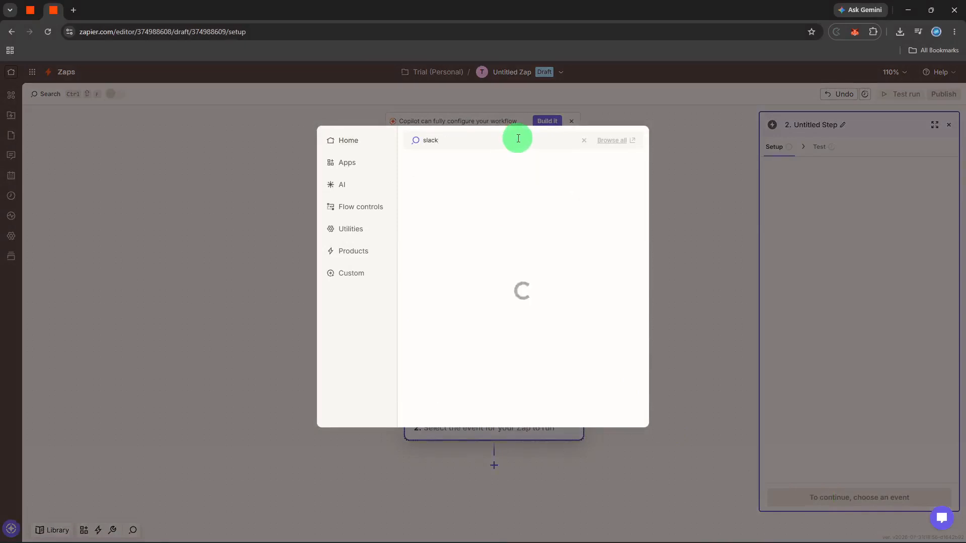
left_click(509, 153)
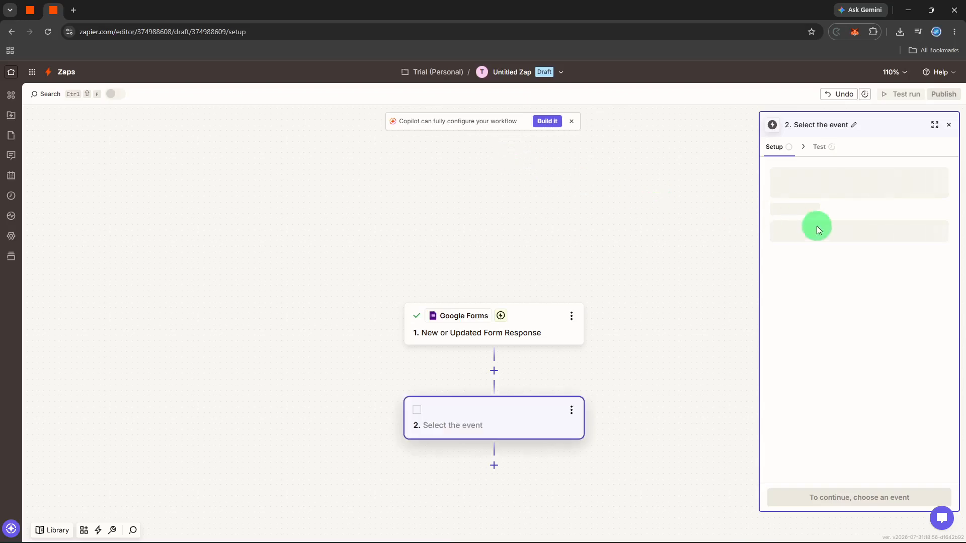
left_click(839, 229)
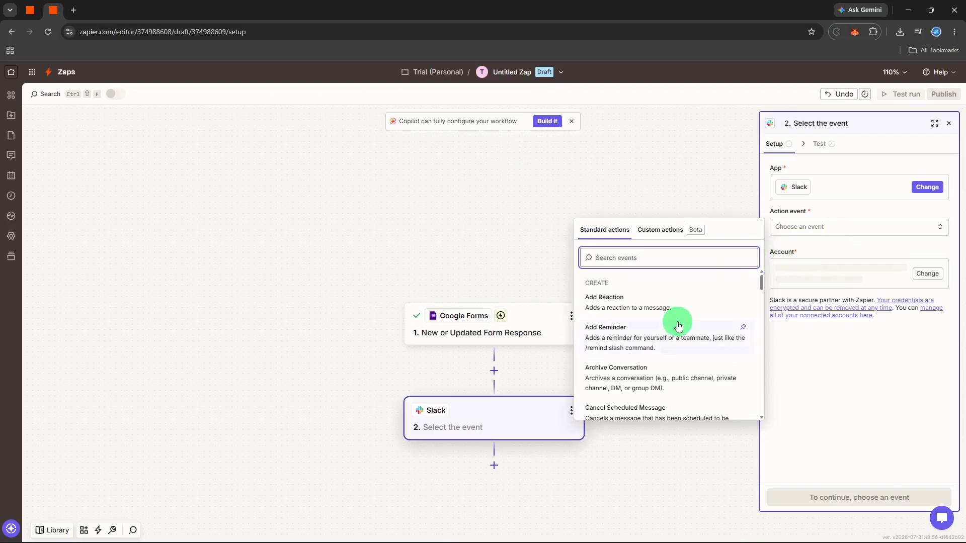
scroll(678, 327, "down", 1)
scroll(678, 336, "down", 2)
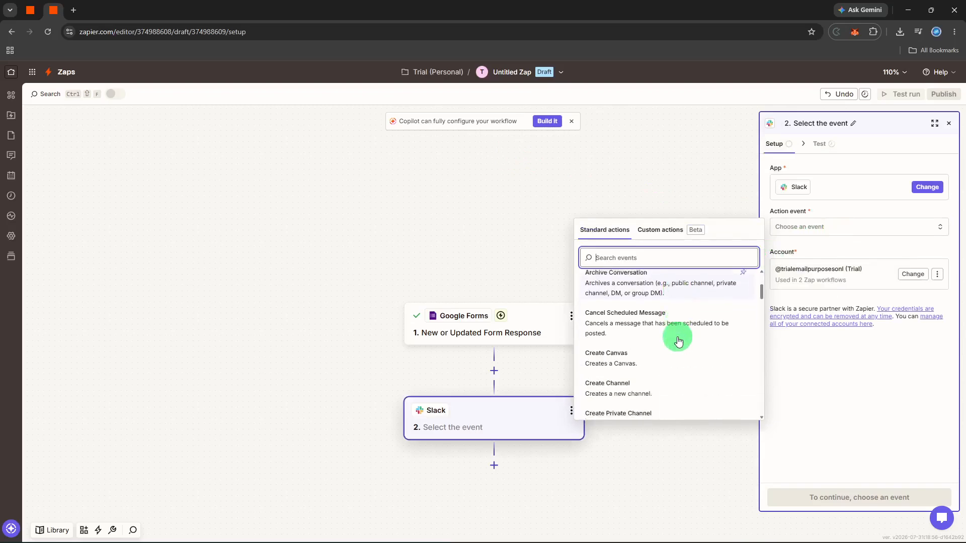
scroll(676, 353, "down", 4)
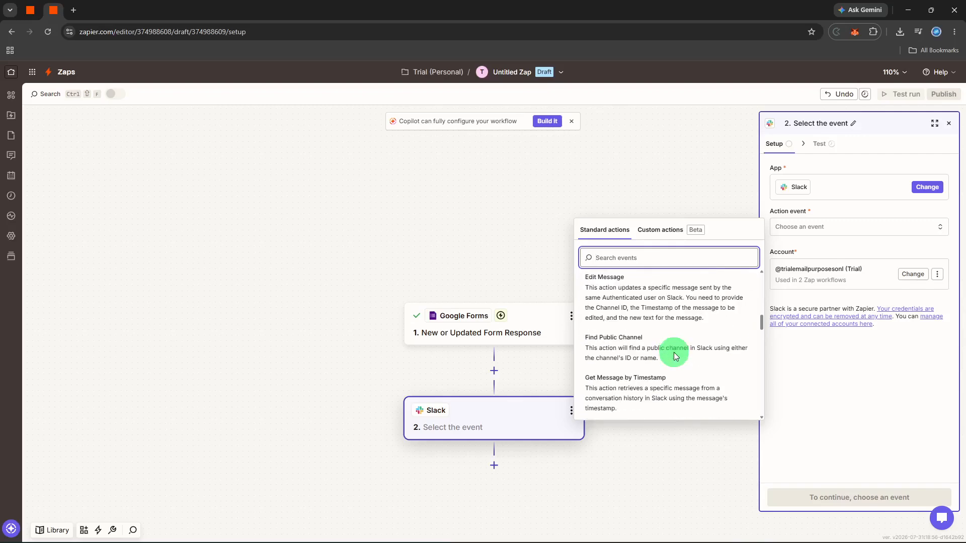
scroll(675, 357, "down", 2)
scroll(674, 357, "down", 3)
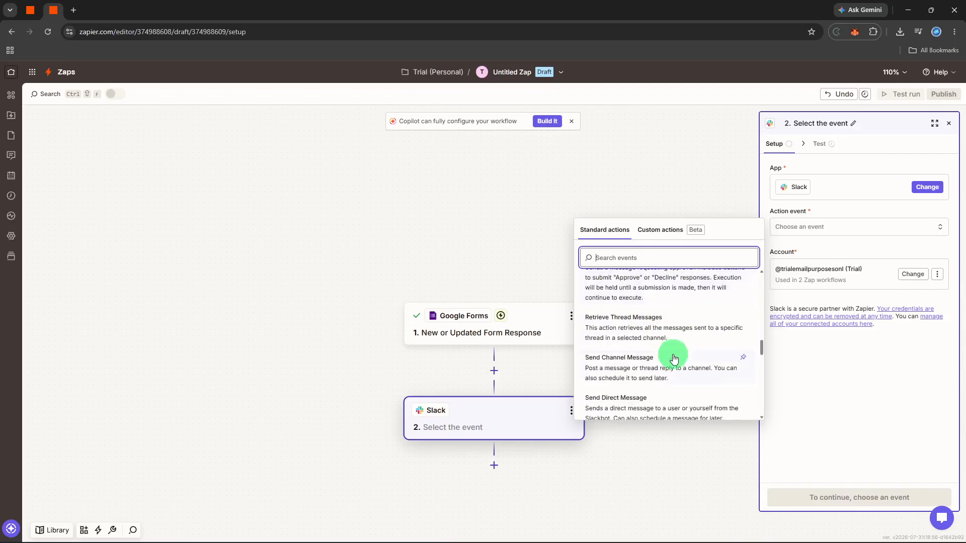
scroll(675, 356, "down", 1)
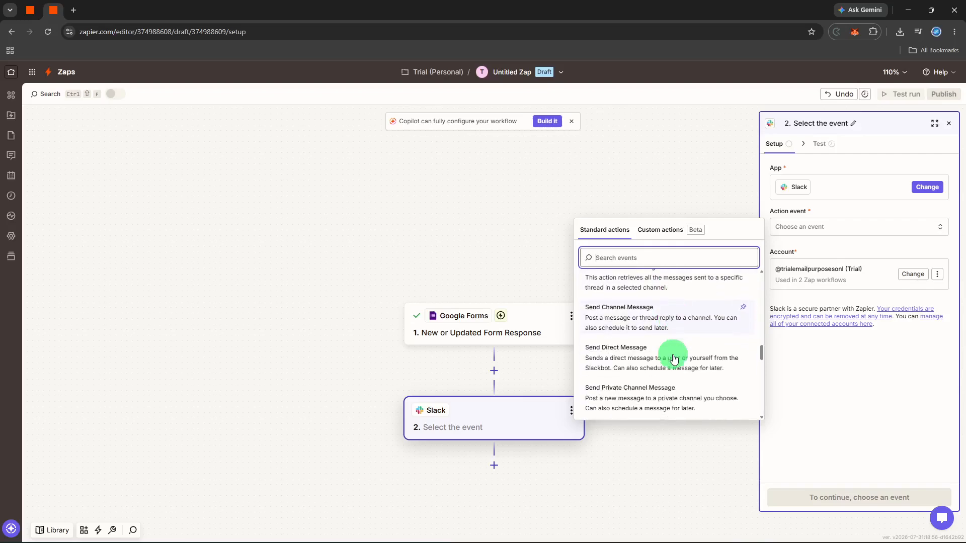
left_click(669, 323)
left_click(856, 496)
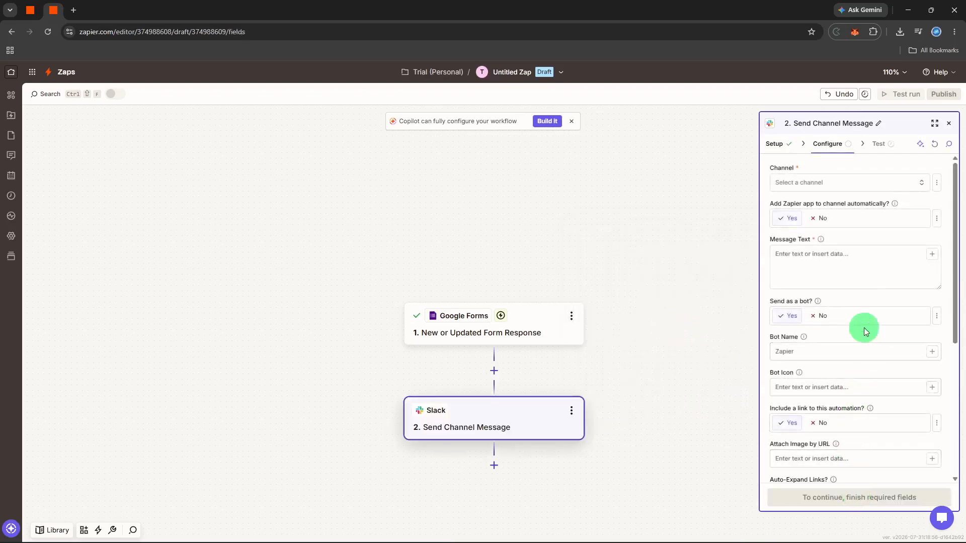
Set the Slack message's channel to social and its message text to "new response!"
left_click(854, 183)
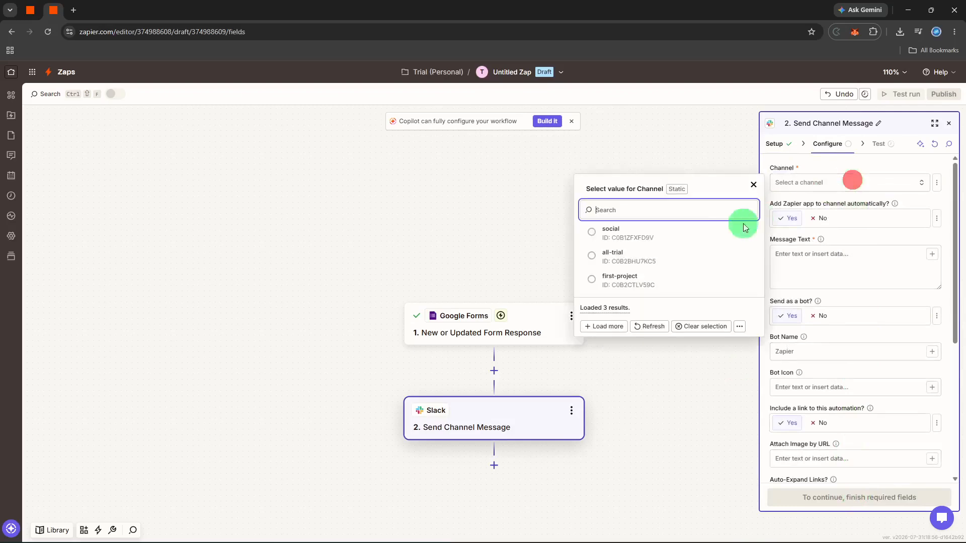
left_click(701, 241)
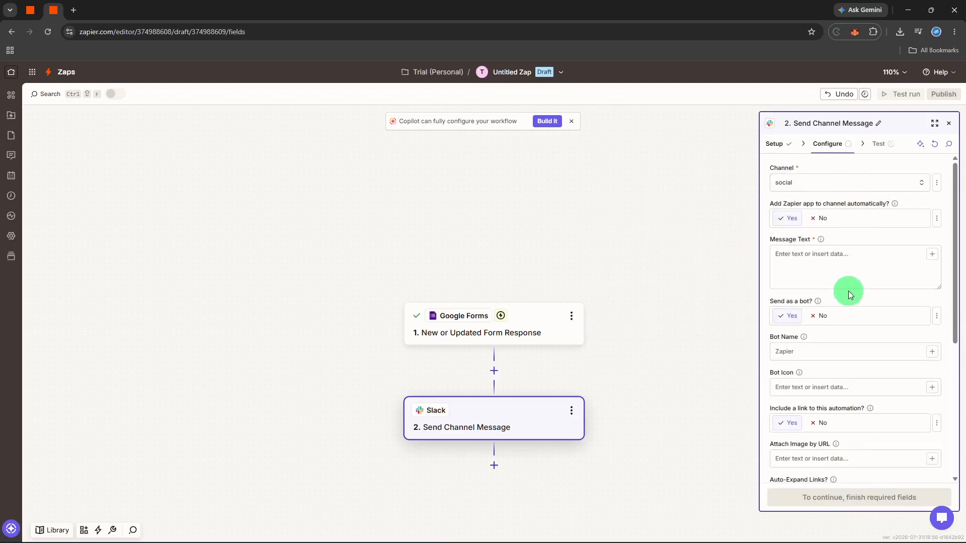
left_click(863, 280)
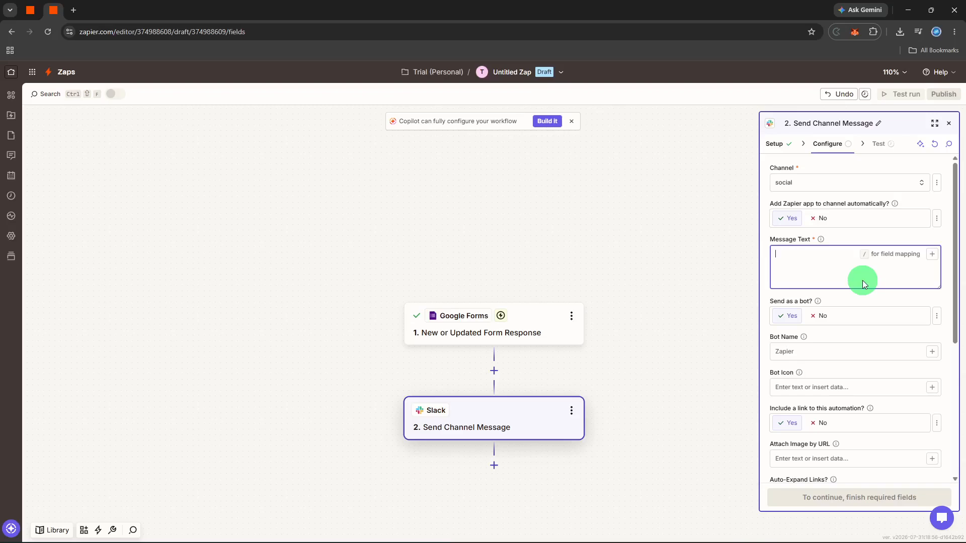
type("new resp")
type("onse!")
left_click(864, 310)
Review the remaining Slack message options and set both including a link to this automation and auto-expanding links to No
scroll(864, 312, "down", 5)
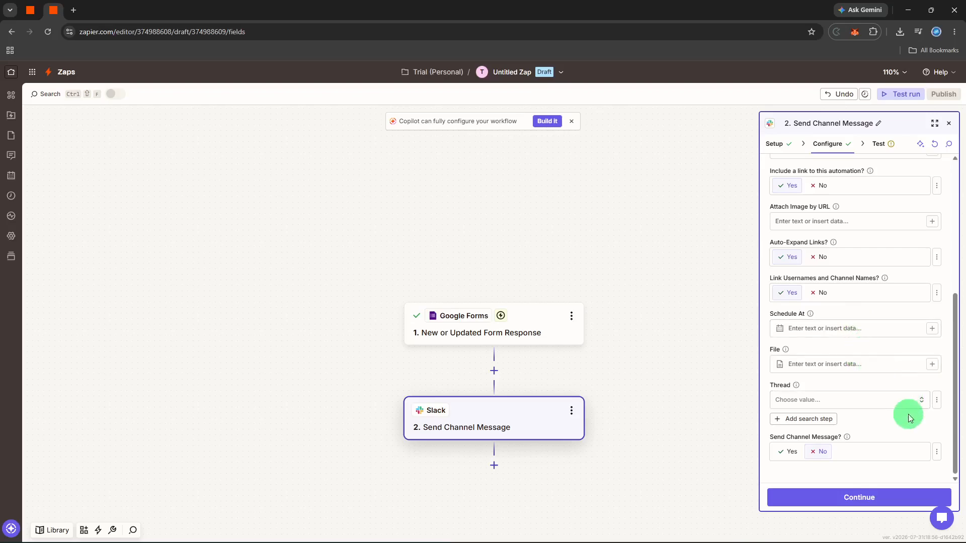
scroll(904, 440, "up", 5)
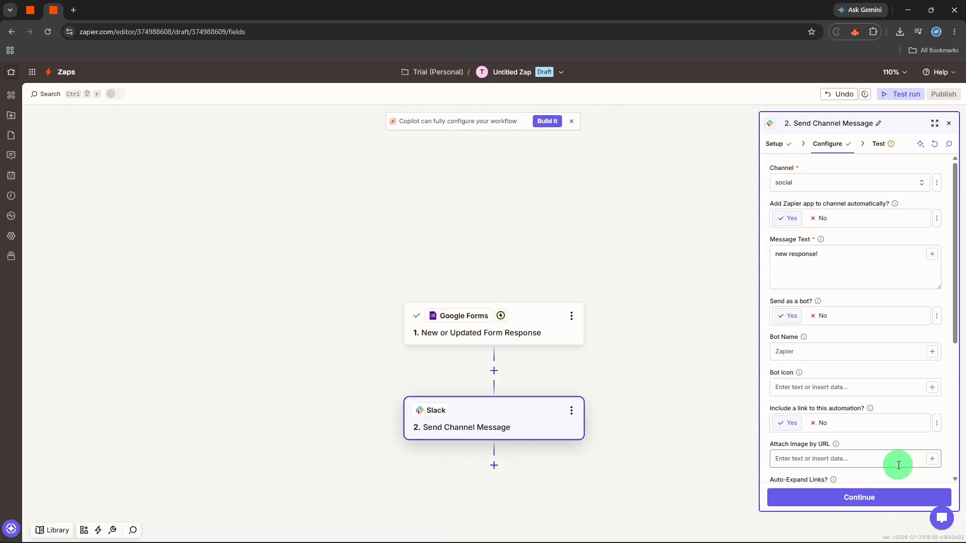
scroll(899, 465, "down", 3)
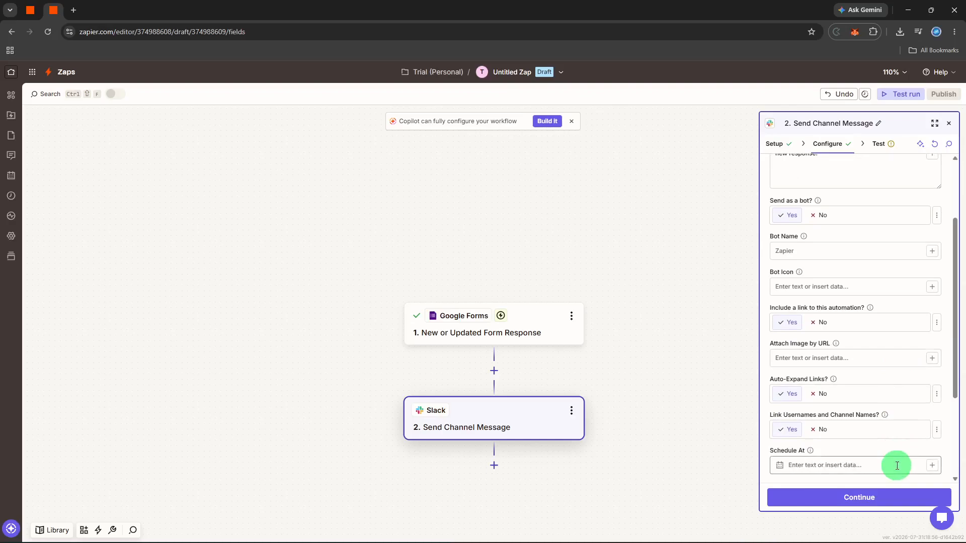
scroll(897, 466, "down", 4)
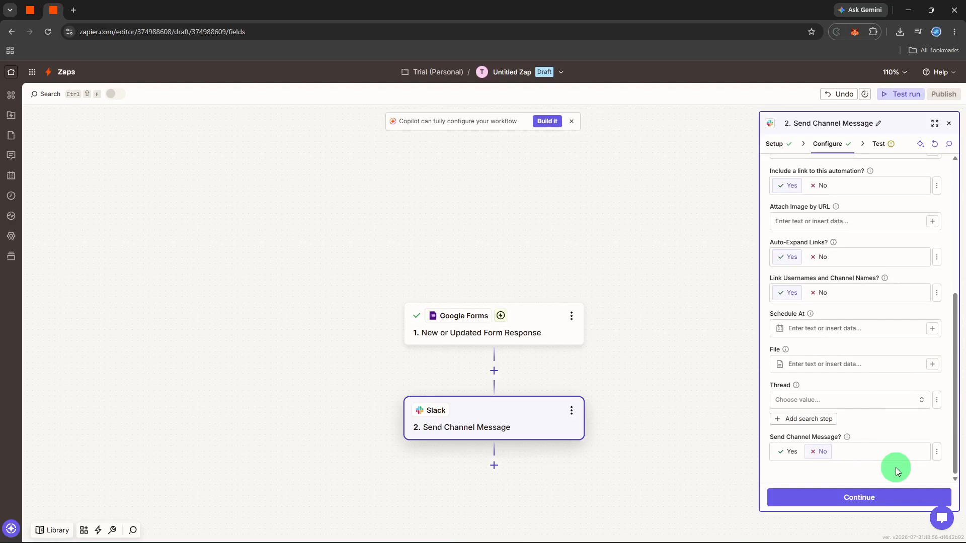
scroll(895, 467, "up", 1)
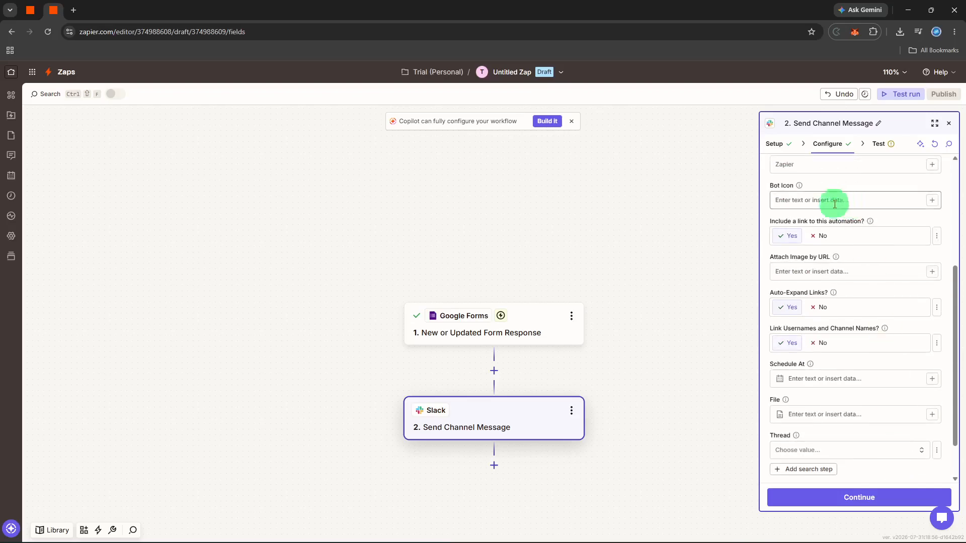
left_click(816, 236)
left_click(825, 307)
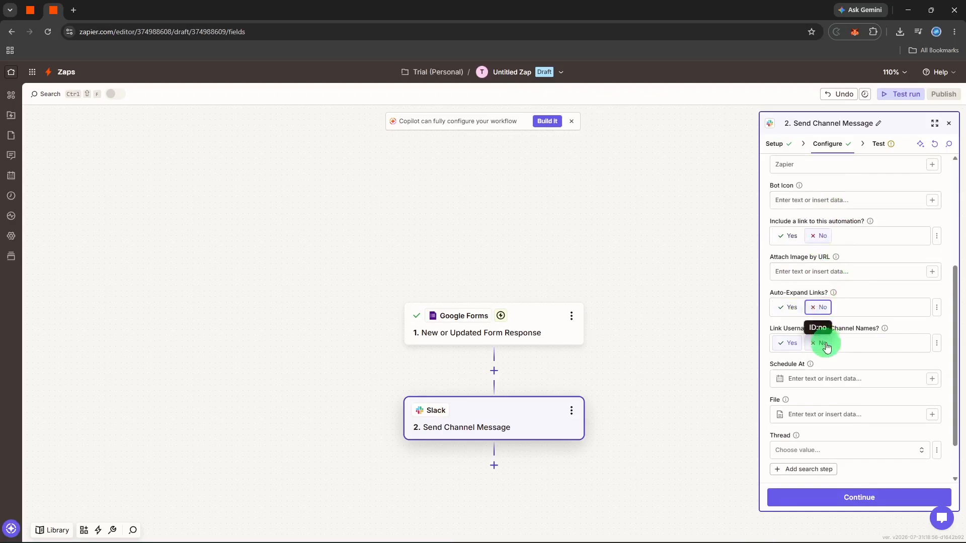
Set the bot name of the Slack message to "Form Notifier"
scroll(844, 363, "down", 1)
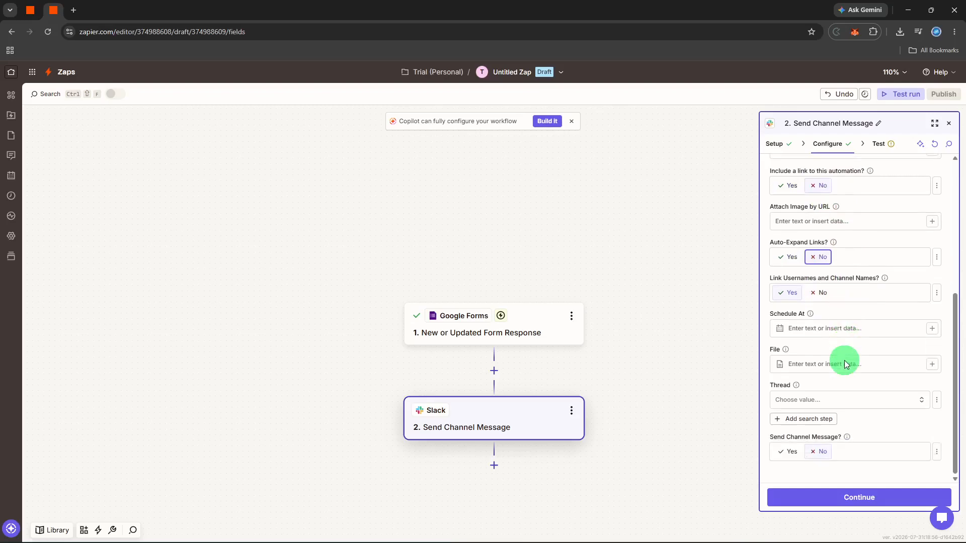
scroll(845, 370, "up", 5)
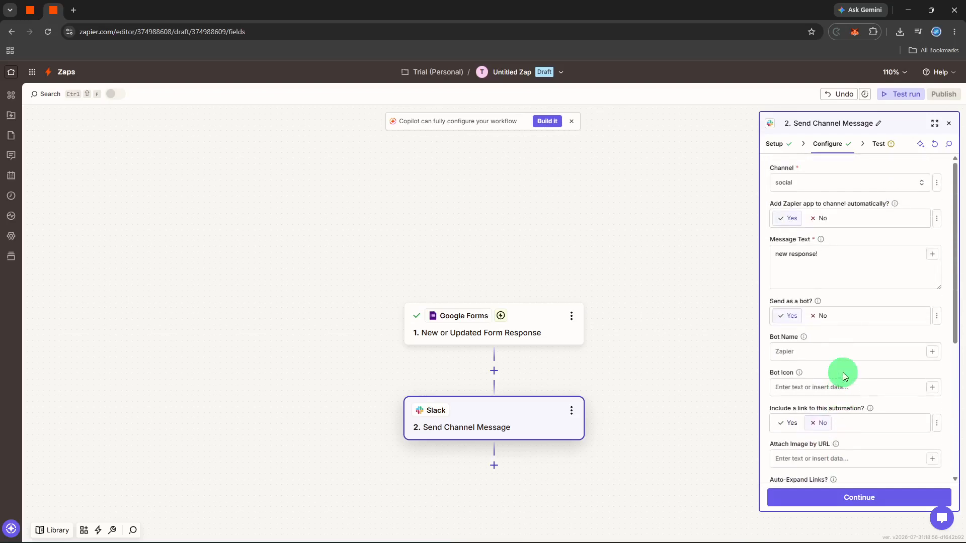
left_click(825, 352)
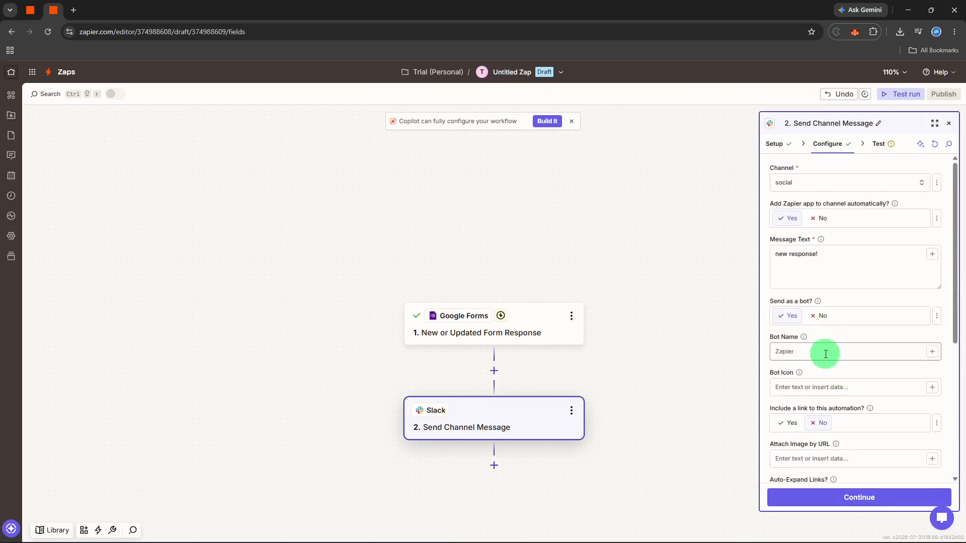
type("Form Notie")
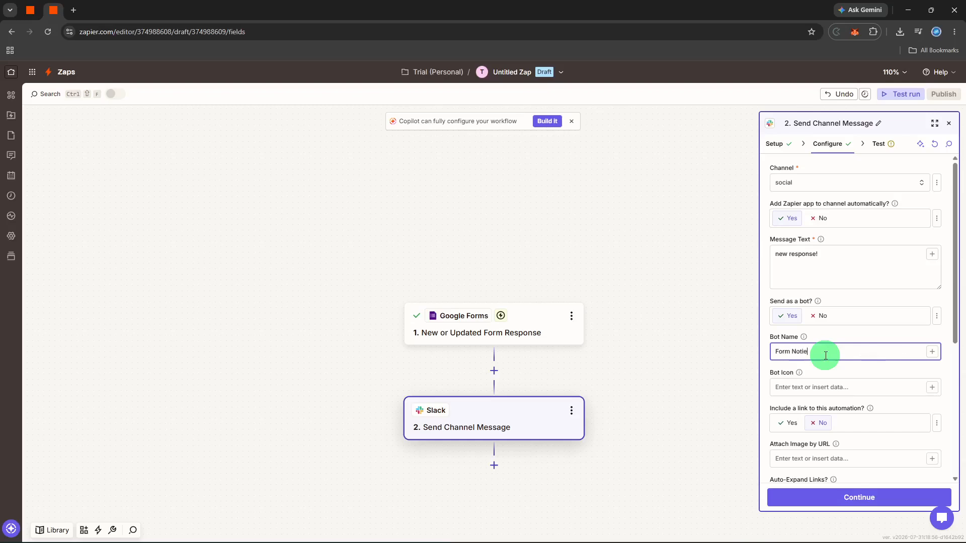
key("BackSpace")
key("BackSpace")
type("fier")
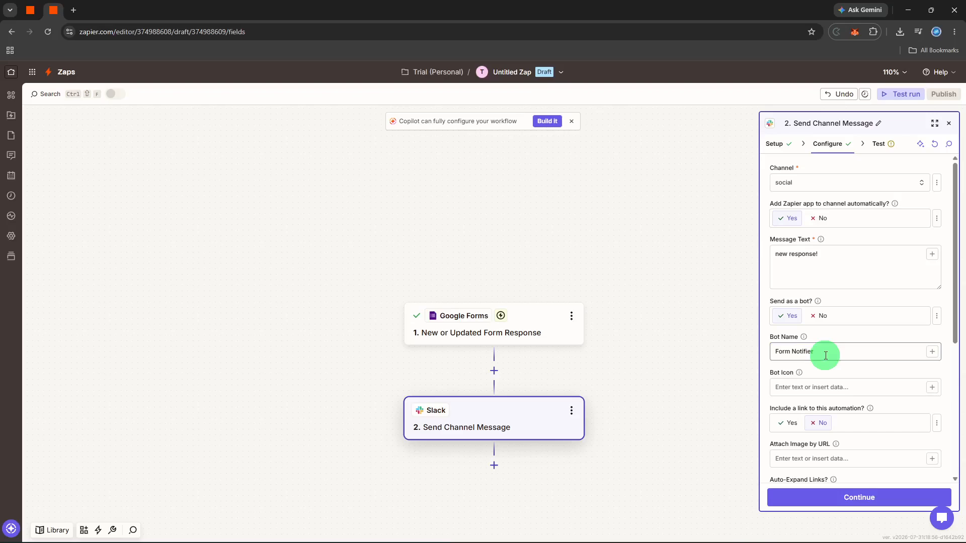
Set the bot icon to ":)" and continue to the Slack step's test
left_click(853, 379)
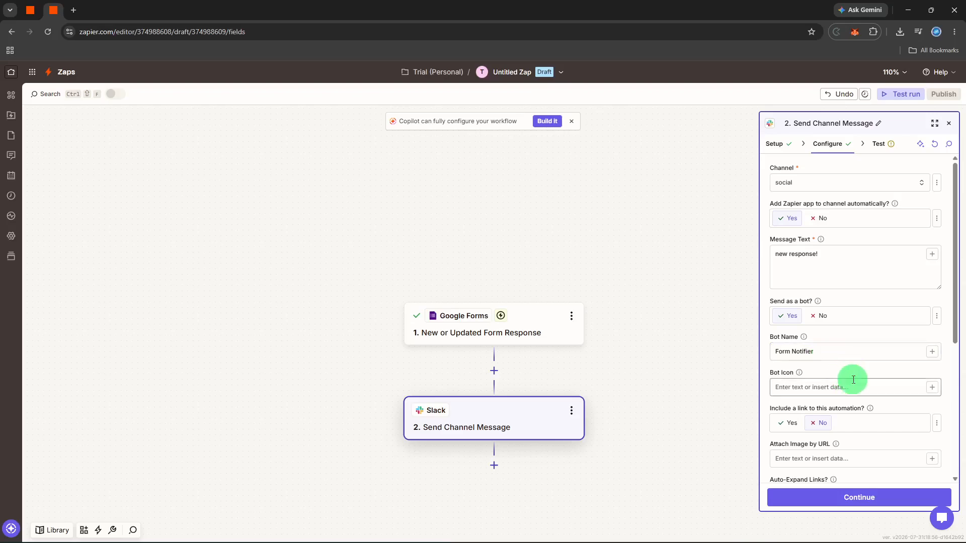
type(":")
scroll(853, 427, "down", 5)
left_click(851, 505)
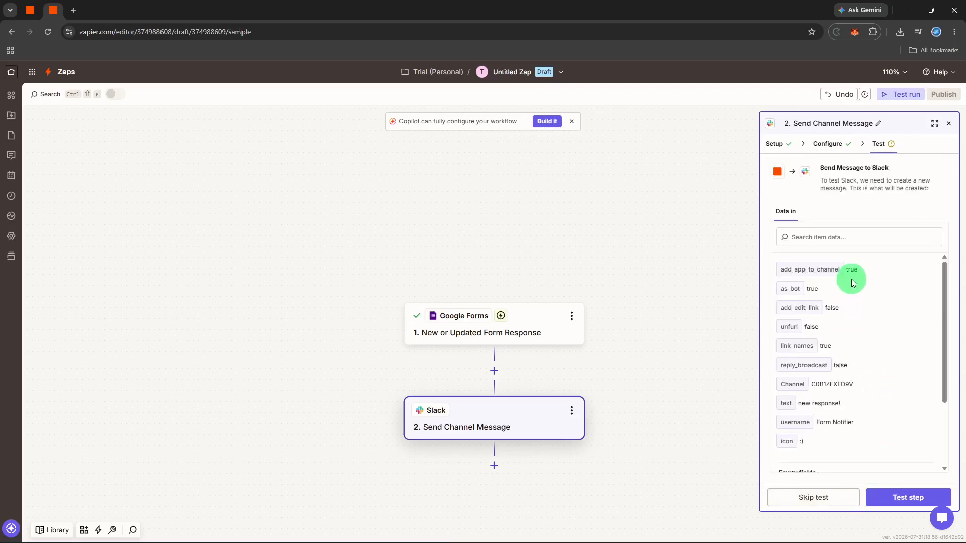
Test the Send Channel Message step, review its output data, and close the step's settings
left_click(895, 498)
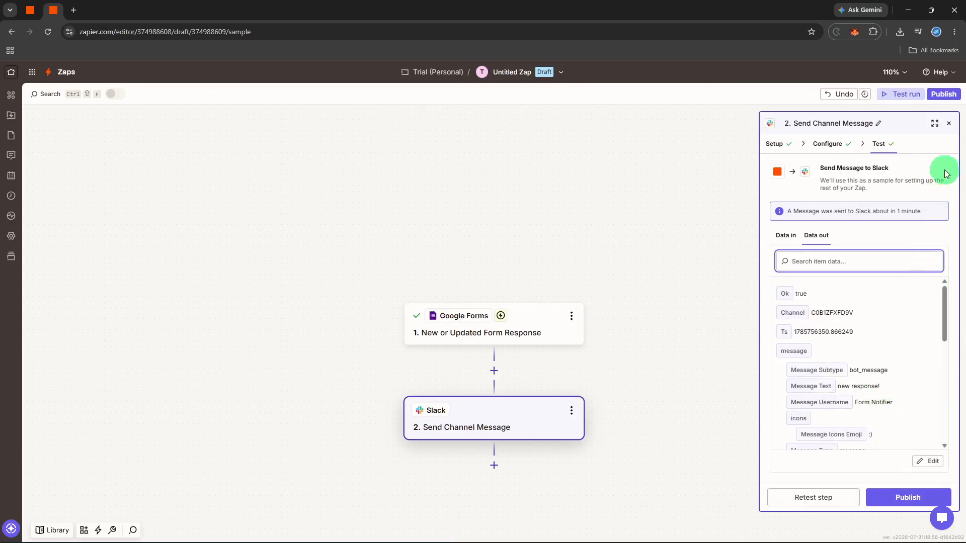
scroll(887, 332, "down", 5)
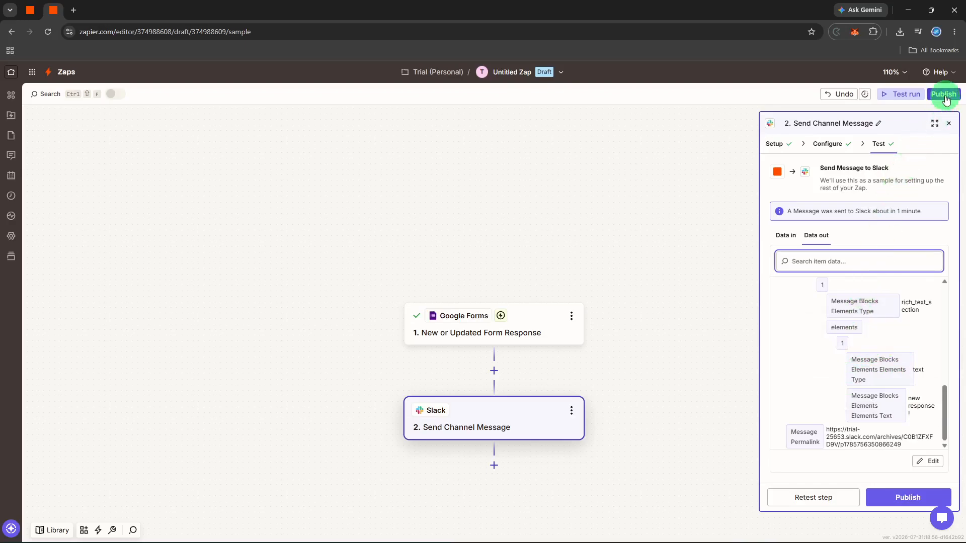
left_click(948, 123)
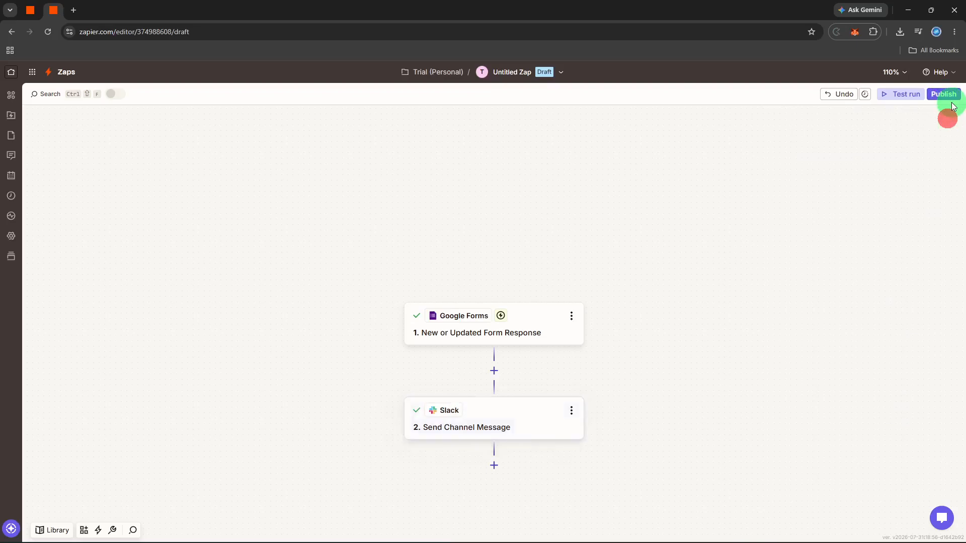